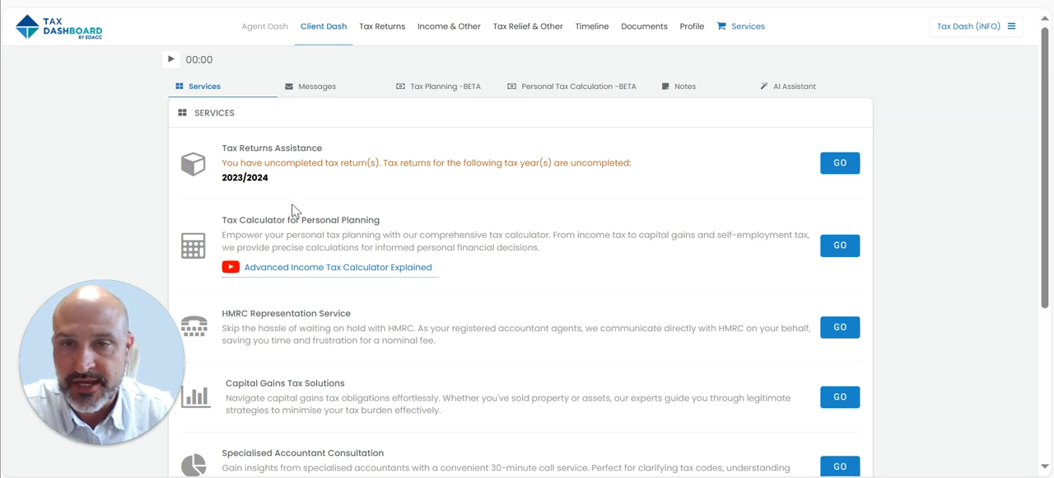
# - Open the residency status section of the 2023/2024 tax return and answer Yes to being a UK tax resident
pyautogui.click(846, 165)
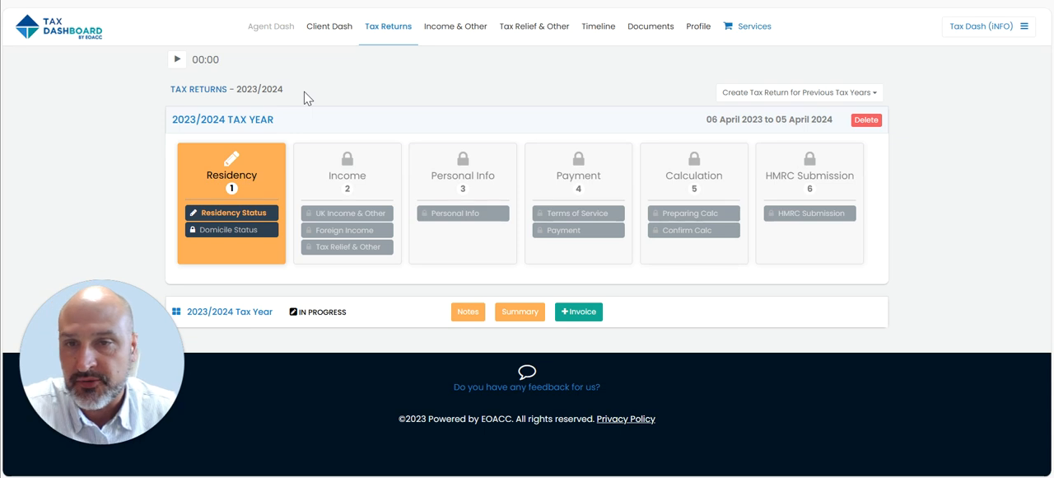
pyautogui.click(255, 217)
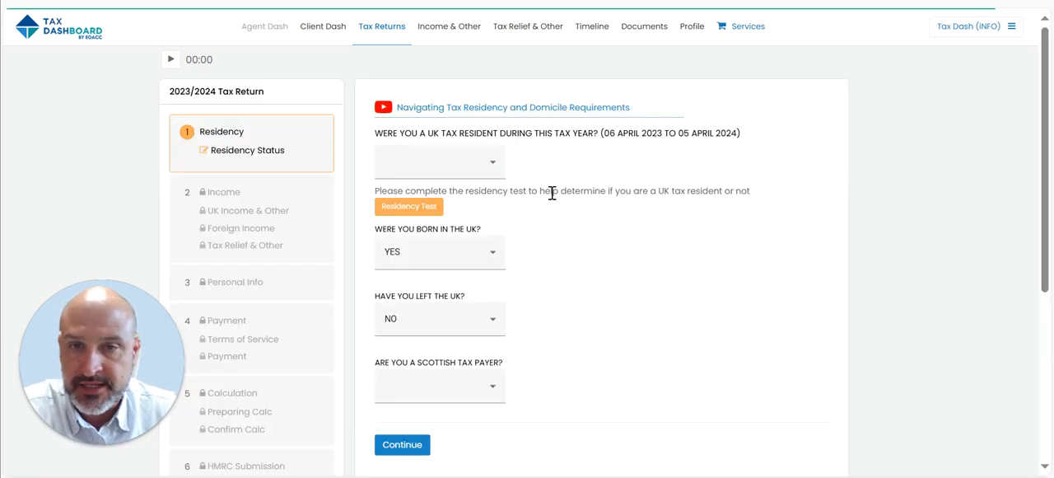
pyautogui.click(485, 163)
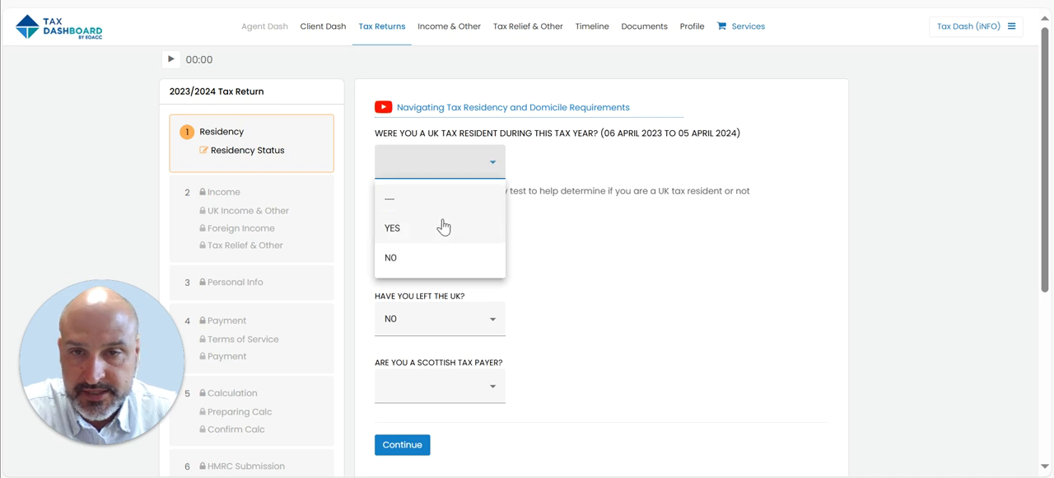
pyautogui.click(443, 226)
# - Answer No to being a Scottish tax payer and submit the residency status and the UK domicile answer Yes
pyautogui.scroll(-1, 617, 255)
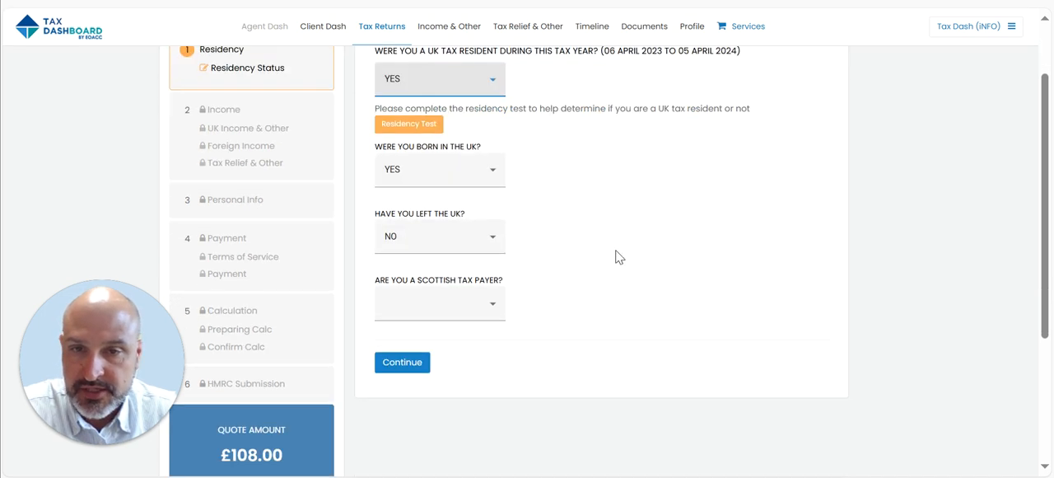
pyautogui.click(485, 307)
pyautogui.click(422, 395)
pyautogui.scroll(1, 887, 136)
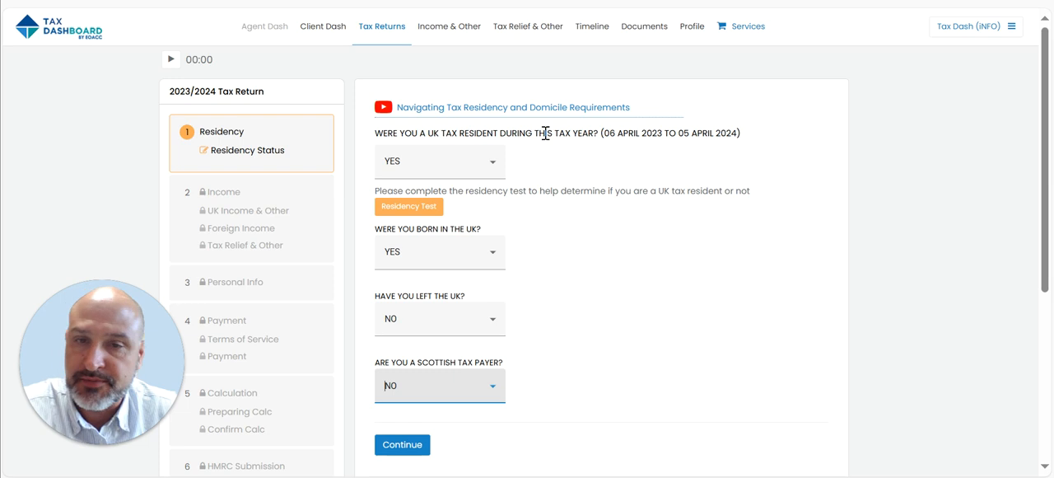
pyautogui.click(401, 448)
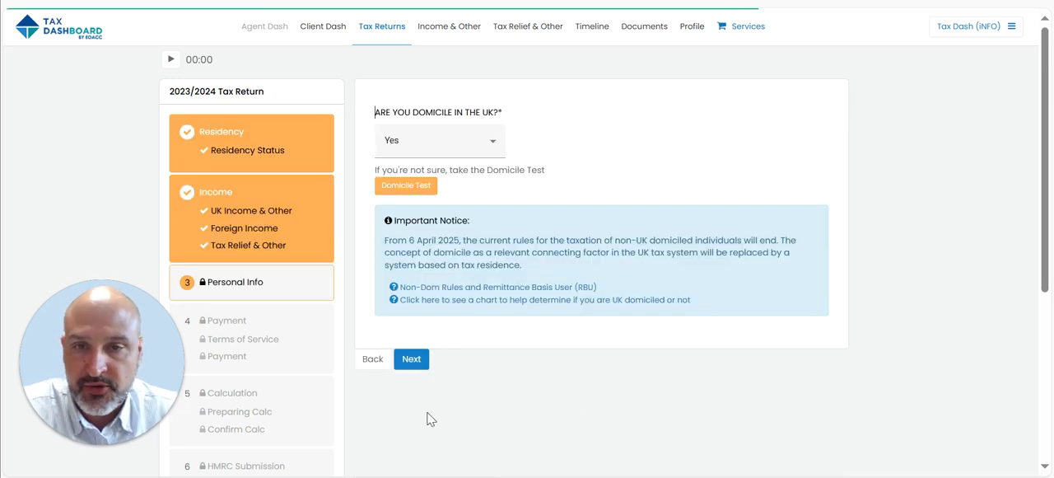
pyautogui.click(412, 360)
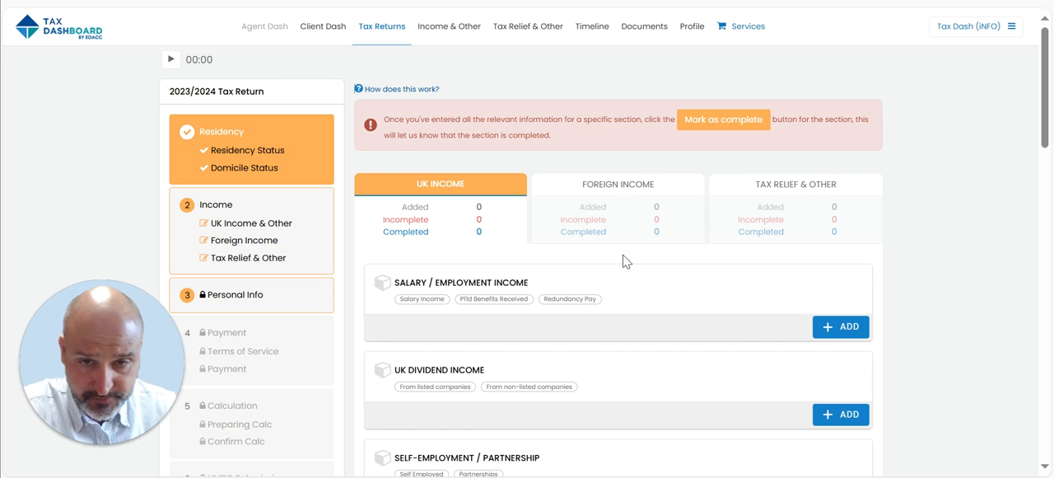
# - Review the available categories under UK income, foreign income, and tax relief and other
pyautogui.scroll(-8, 512, 300)
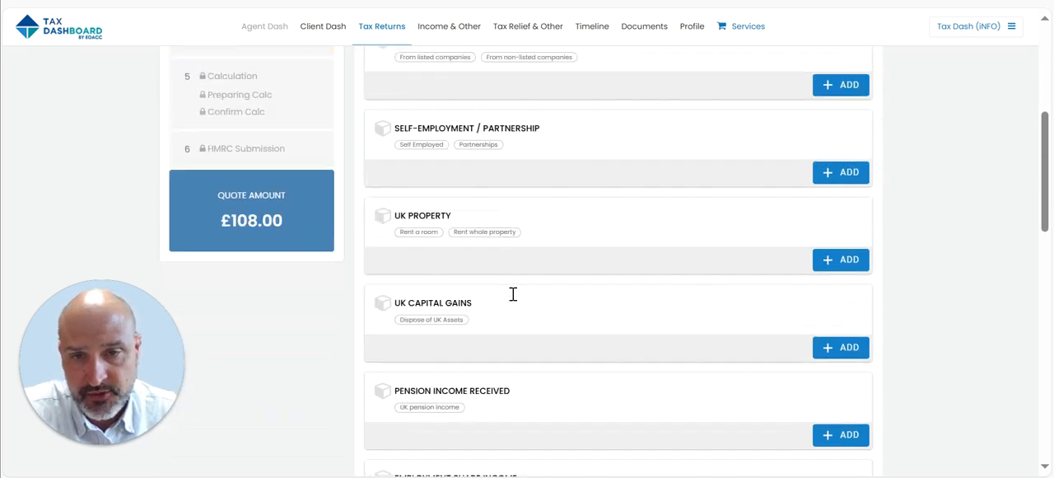
pyautogui.scroll(-1, 512, 294)
pyautogui.scroll(10, 512, 294)
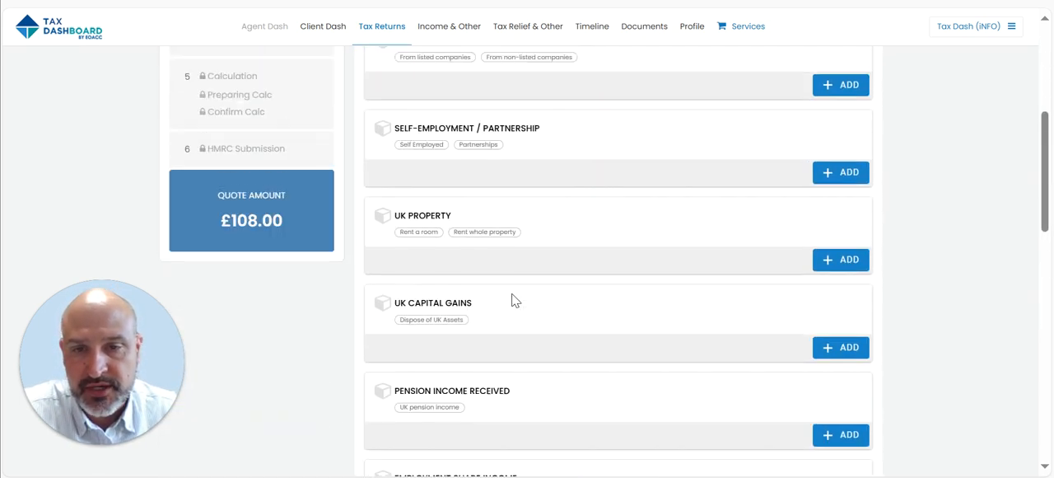
pyautogui.scroll(-1, 530, 293)
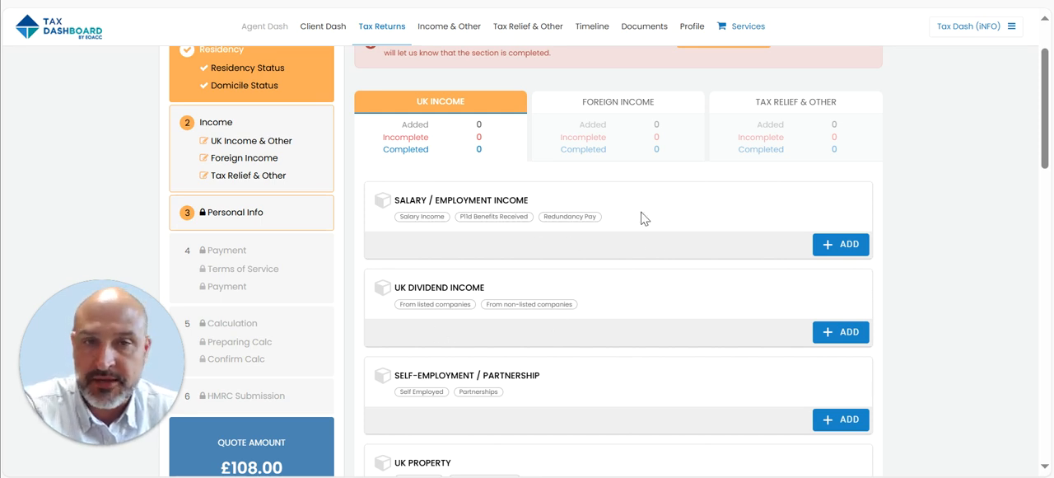
pyautogui.click(618, 103)
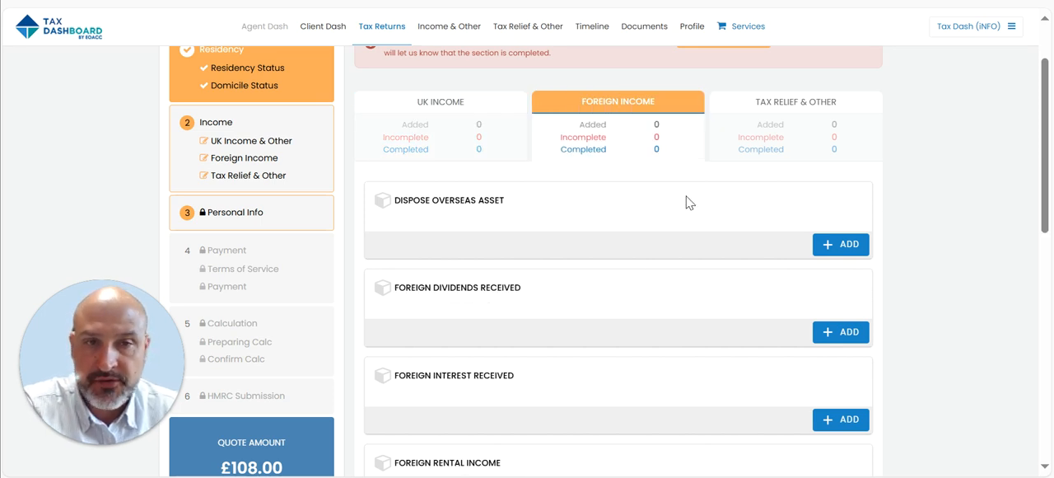
pyautogui.click(795, 102)
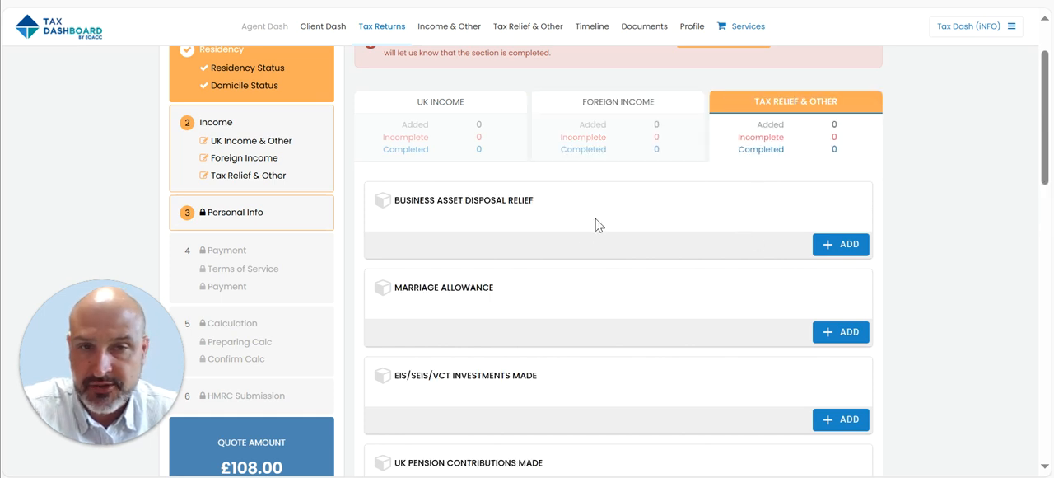
pyautogui.scroll(-1, 582, 237)
pyautogui.scroll(3, 582, 236)
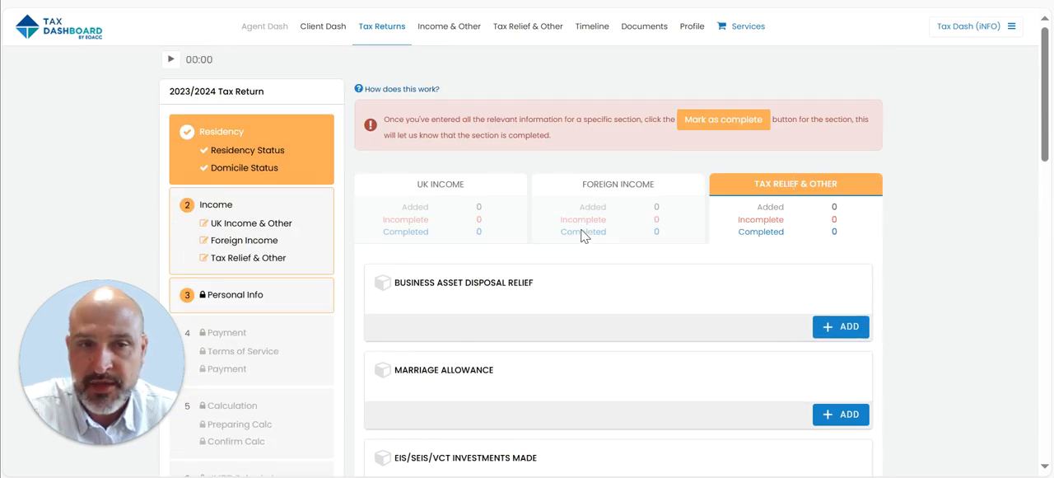
# - Add Salary / Employment Income to the UK income sections and open its details
pyautogui.click(438, 191)
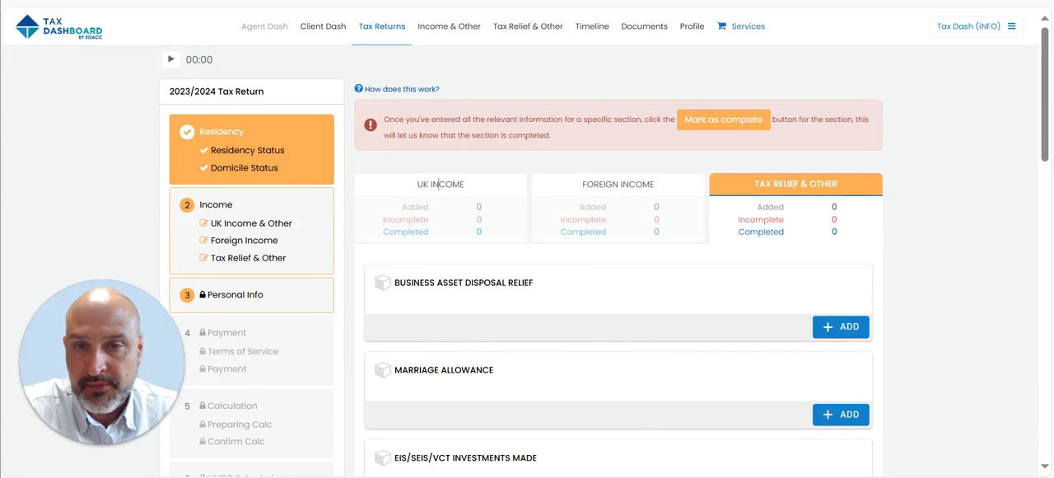
pyautogui.click(838, 330)
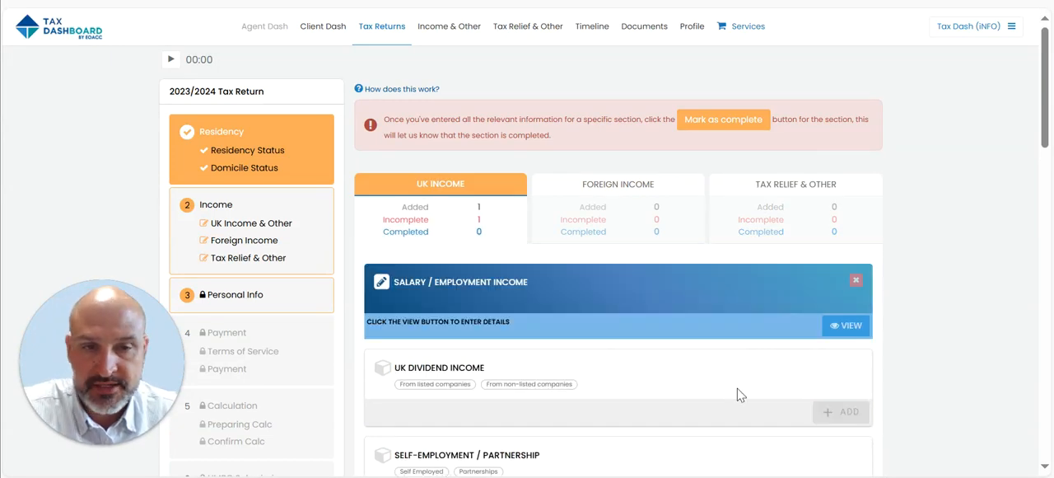
pyautogui.click(864, 331)
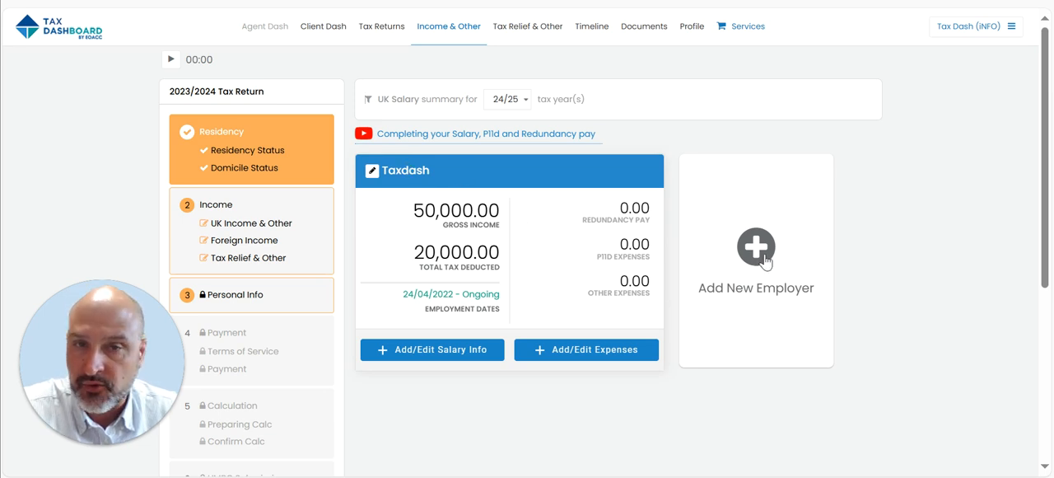
# - For tax year 23/24, enter the Taxdash salary with a gross income of £50,000 and total tax deducted of £15,000
pyautogui.click(527, 101)
pyautogui.click(509, 164)
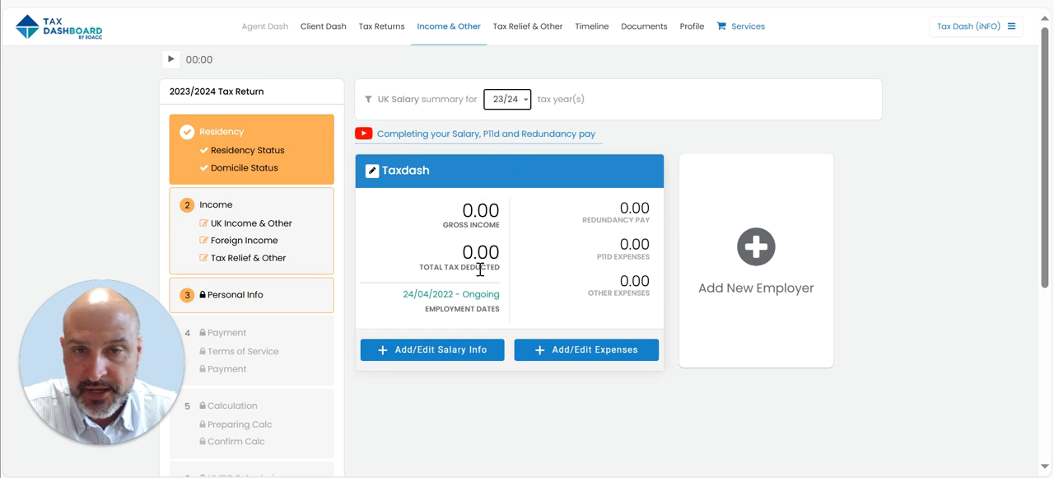
pyautogui.click(449, 356)
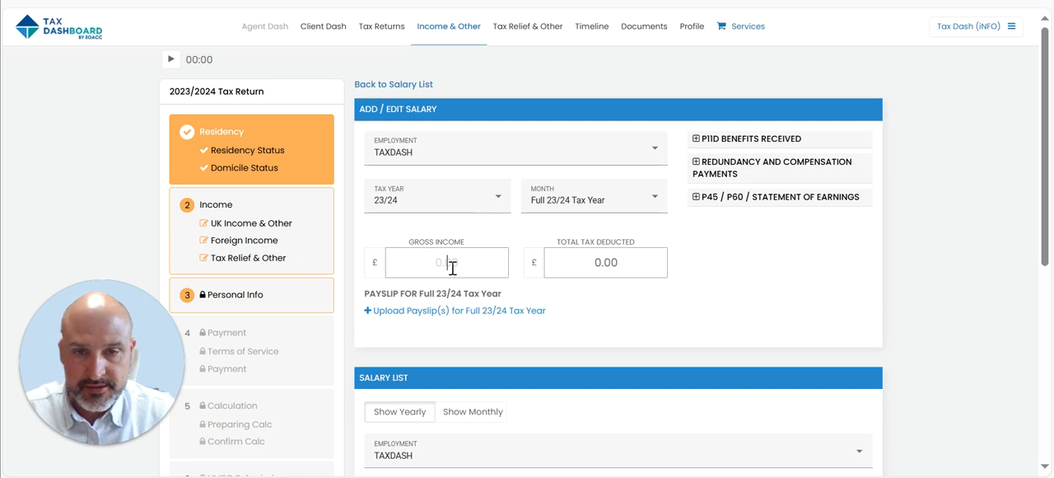
pyautogui.write('00')
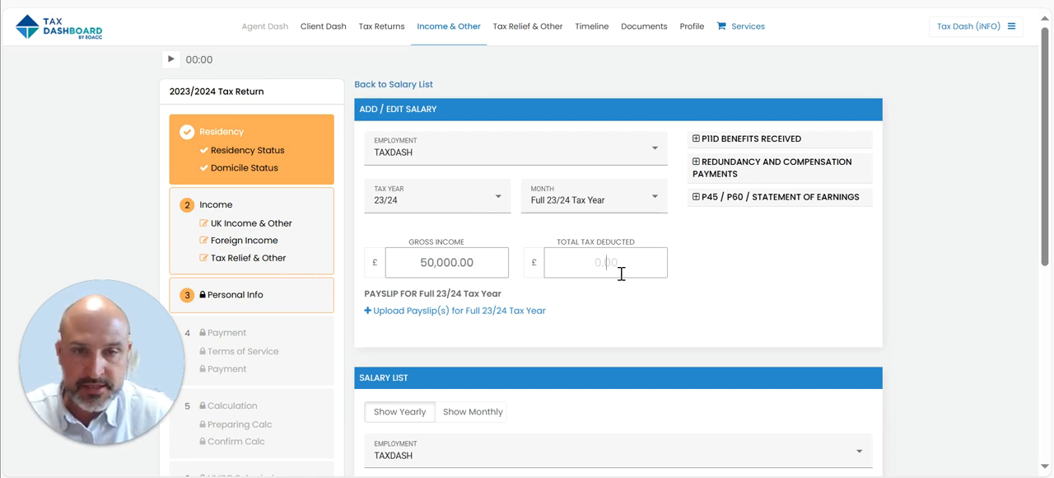
pyautogui.write('00150000.00')
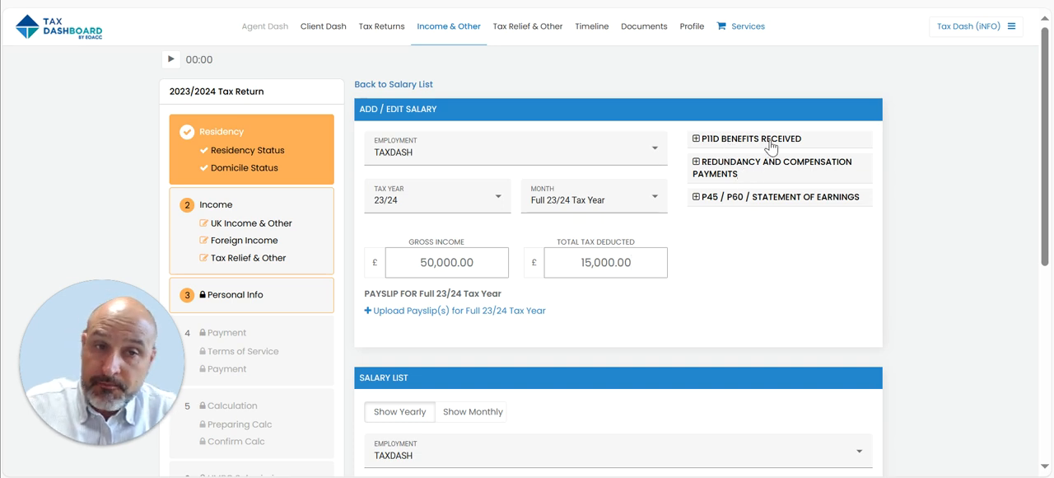
# - Return to the UK income sections and mark Salary / Employment Income as complete
pyautogui.scroll(-3, 762, 247)
pyautogui.scroll(3, 762, 247)
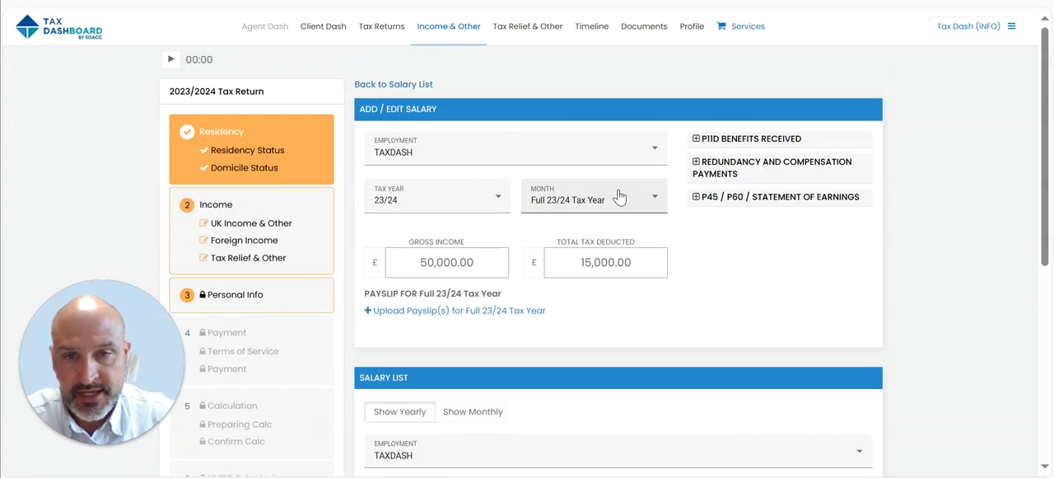
pyautogui.click(400, 86)
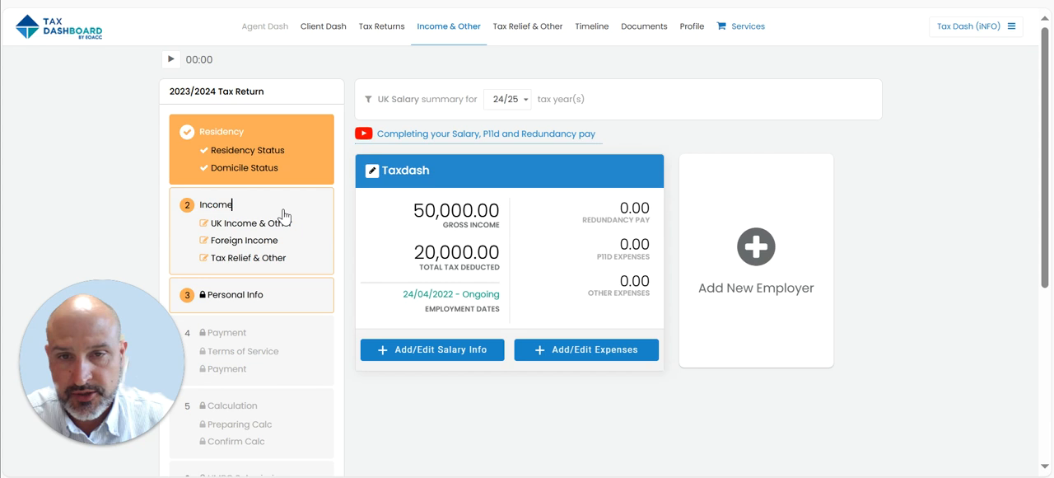
pyautogui.click(283, 216)
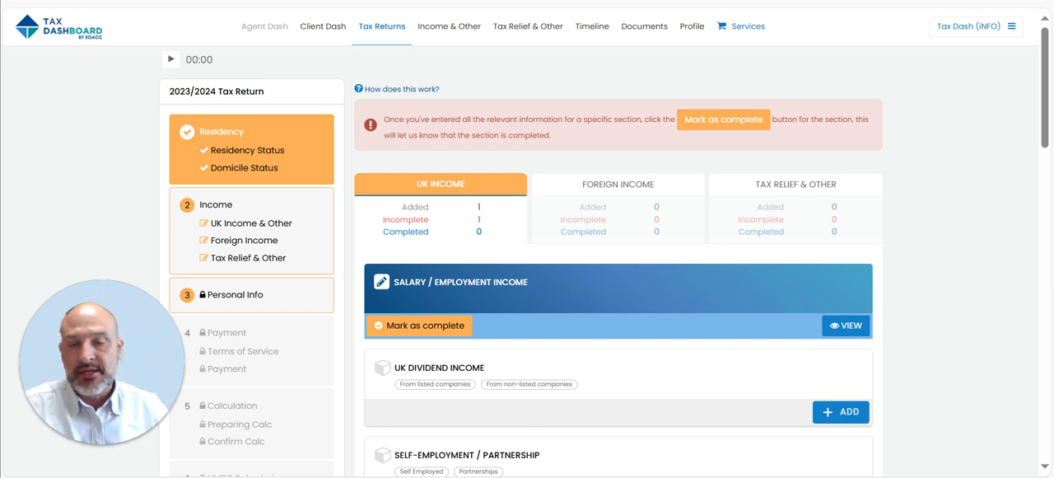
pyautogui.click(423, 327)
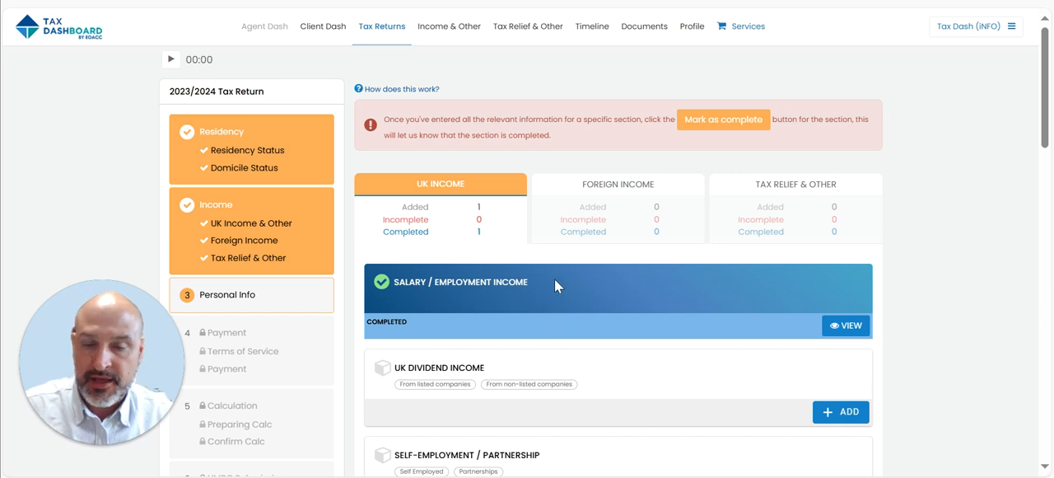
# - Add UK Dividend Income to the UK income sections and open its dividend list
pyautogui.scroll(-1, 554, 279)
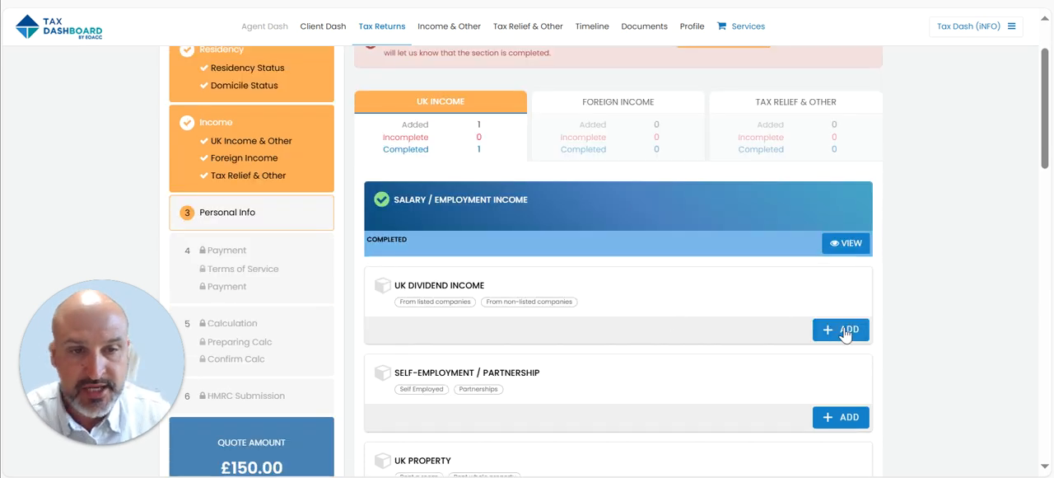
pyautogui.click(848, 331)
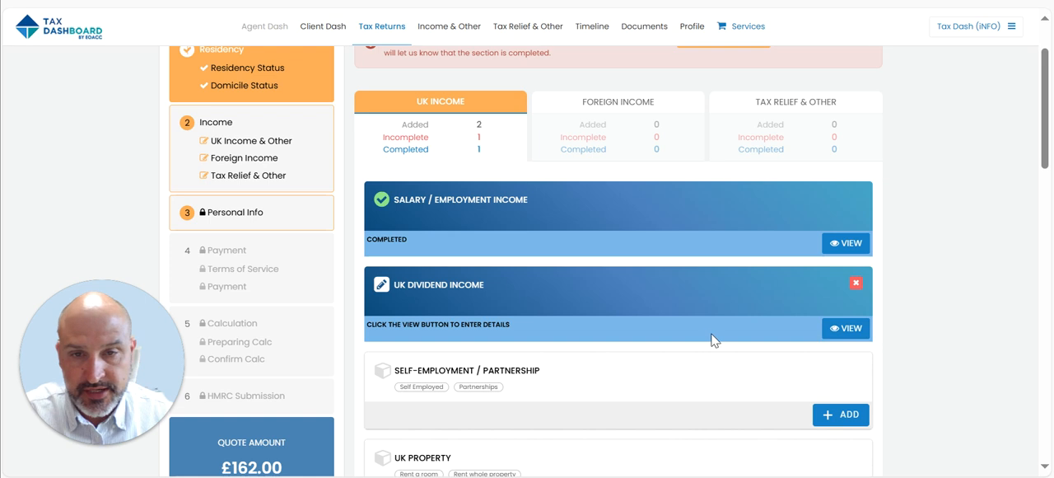
pyautogui.click(851, 329)
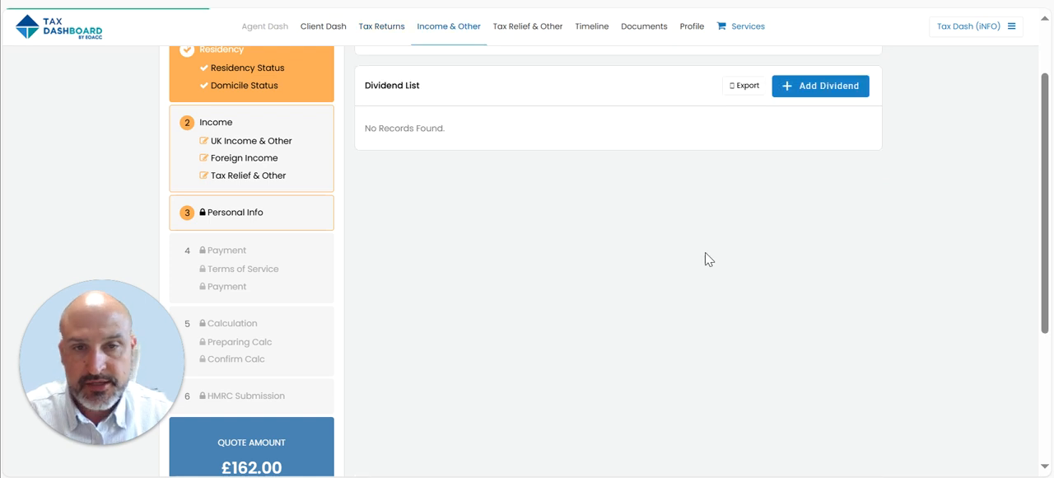
# - Add a dividend from the privately owned company ABC with 100% shareholding and dividends earned of 5000 GBP
pyautogui.click(833, 83)
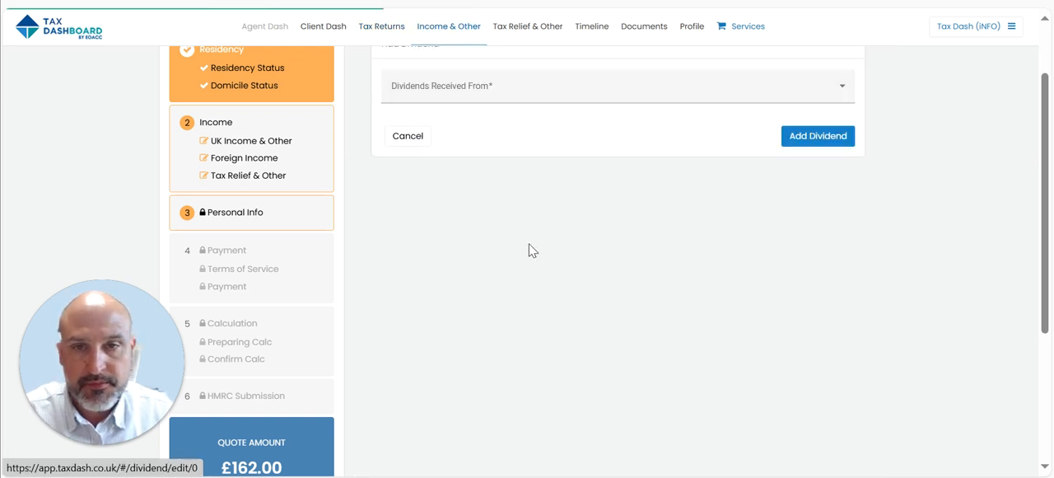
pyautogui.click(434, 92)
pyautogui.click(485, 128)
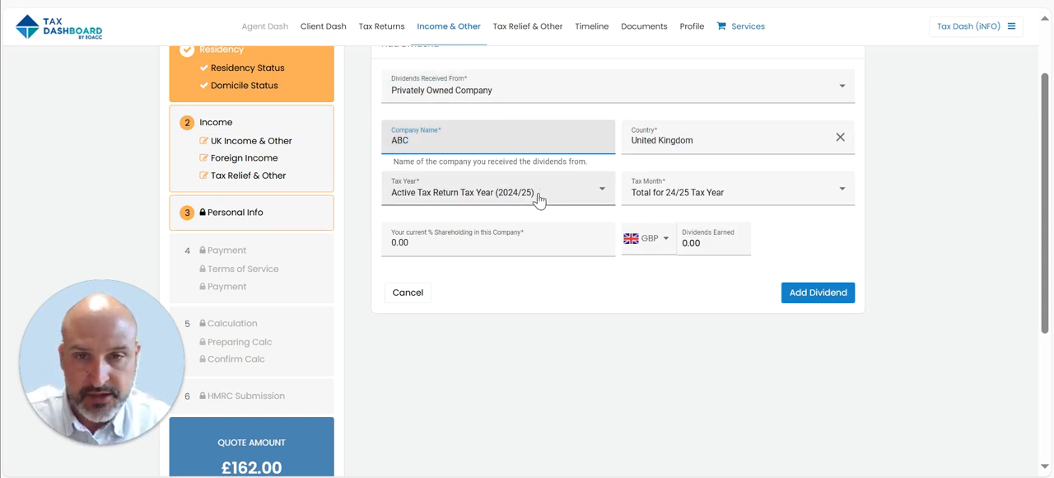
pyautogui.click(513, 241)
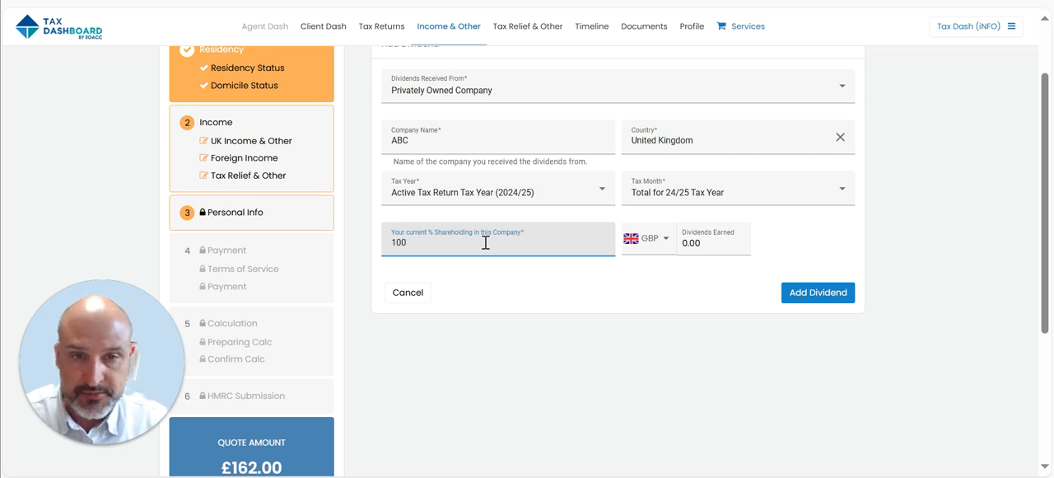
pyautogui.click(721, 247)
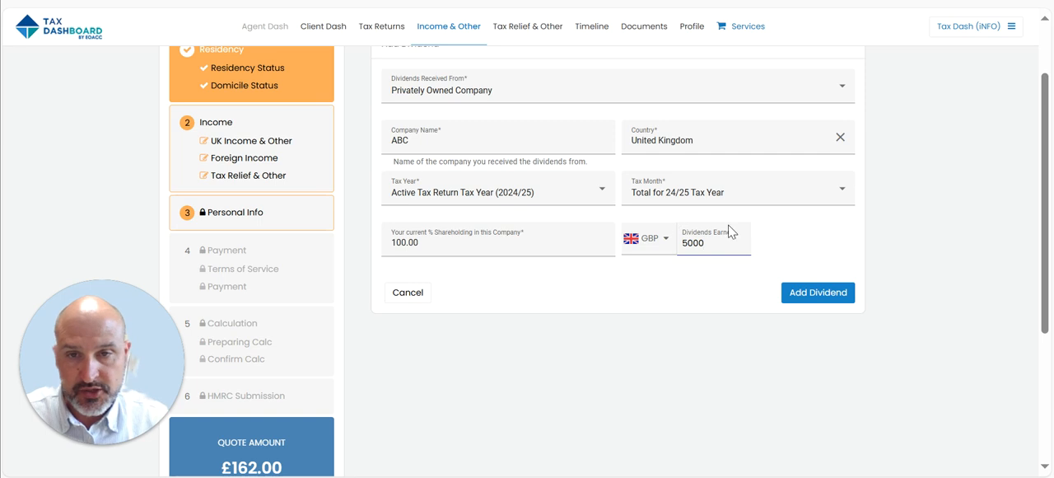
pyautogui.click(825, 298)
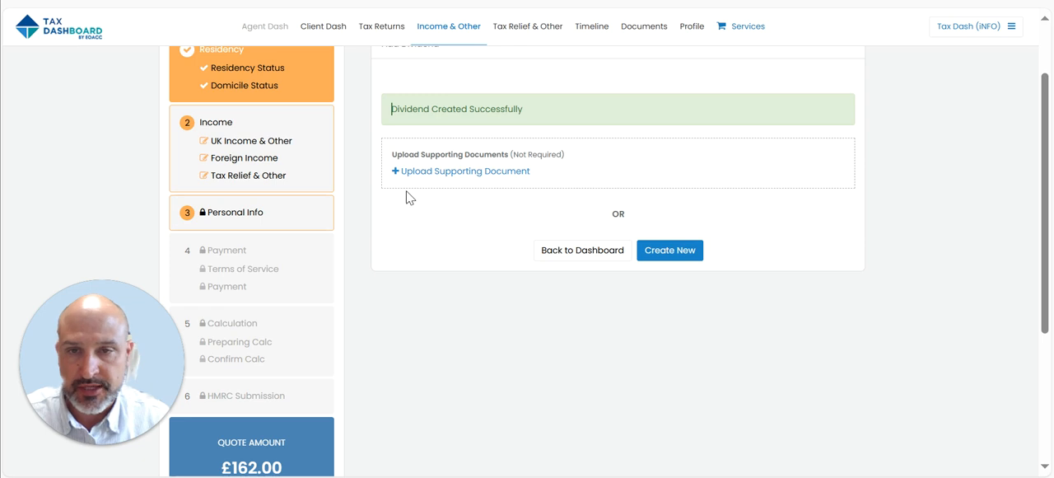
# - Open the UK Dividend Income list from the UK income sections and filter it to the 2024/25 tax year
pyautogui.click(298, 140)
pyautogui.scroll(-3, 527, 333)
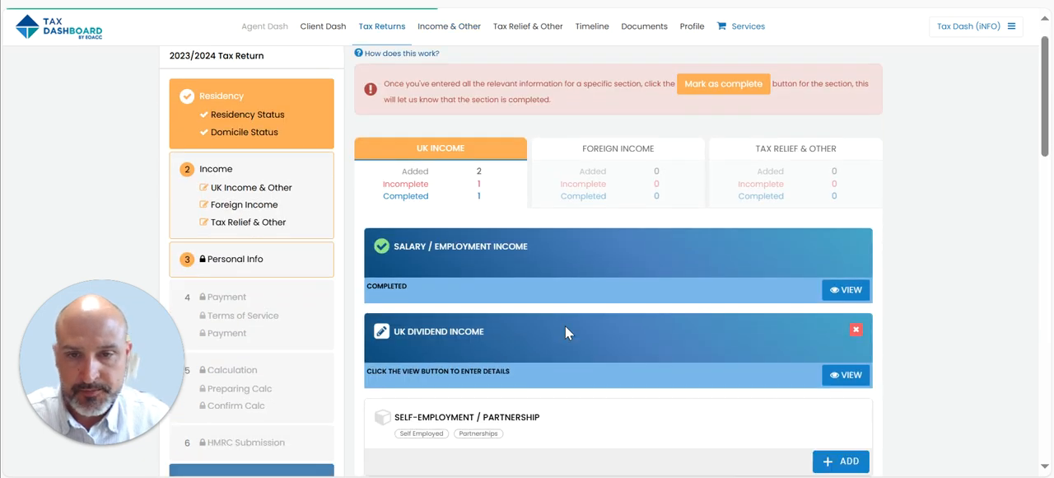
pyautogui.click(842, 245)
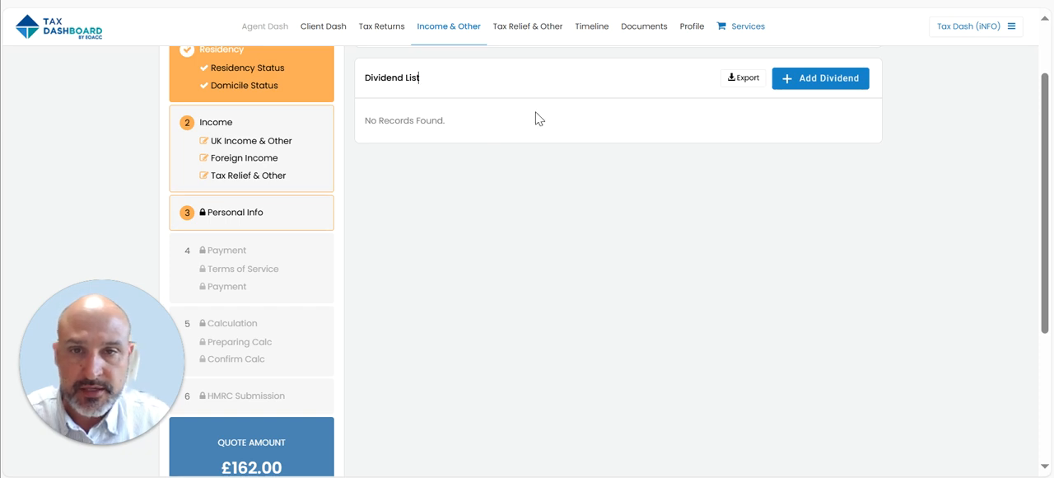
pyautogui.scroll(2, 386, 181)
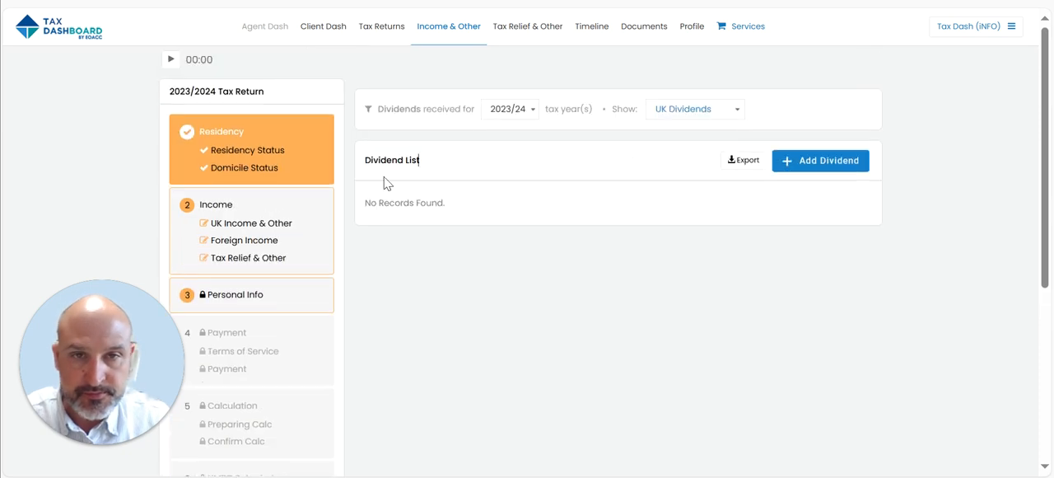
pyautogui.click(525, 112)
pyautogui.click(510, 157)
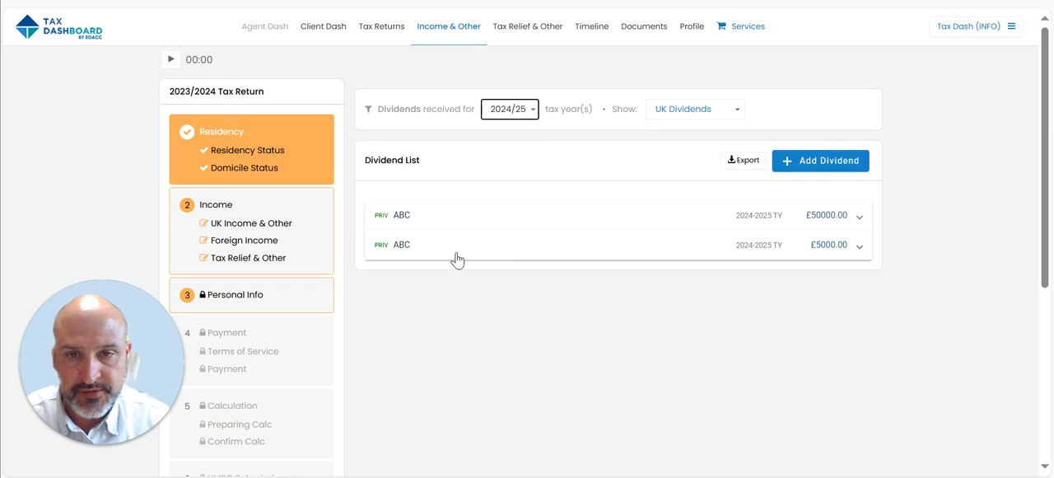
# - Change the tax year of the £50,000 ABC dividend to 2023/24 and save the changes
pyautogui.click(409, 216)
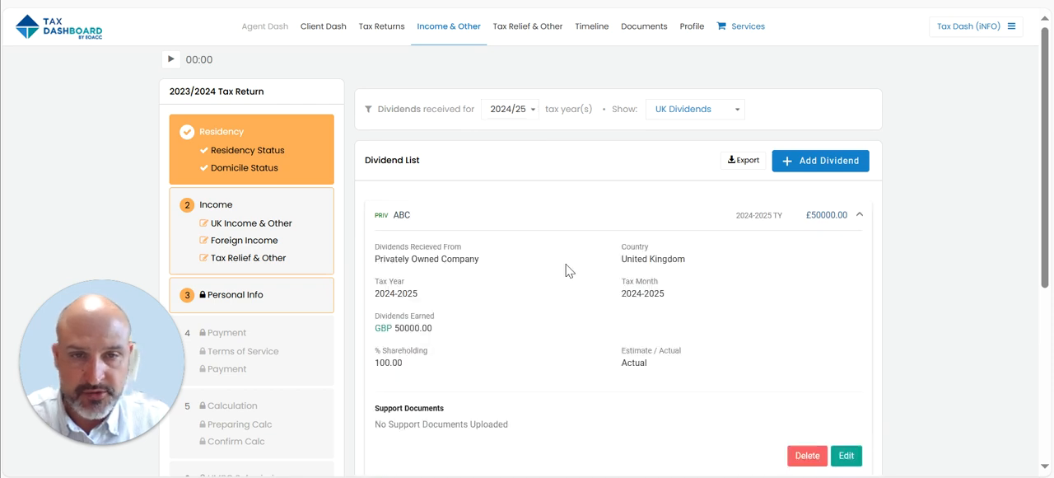
pyautogui.scroll(-4, 565, 271)
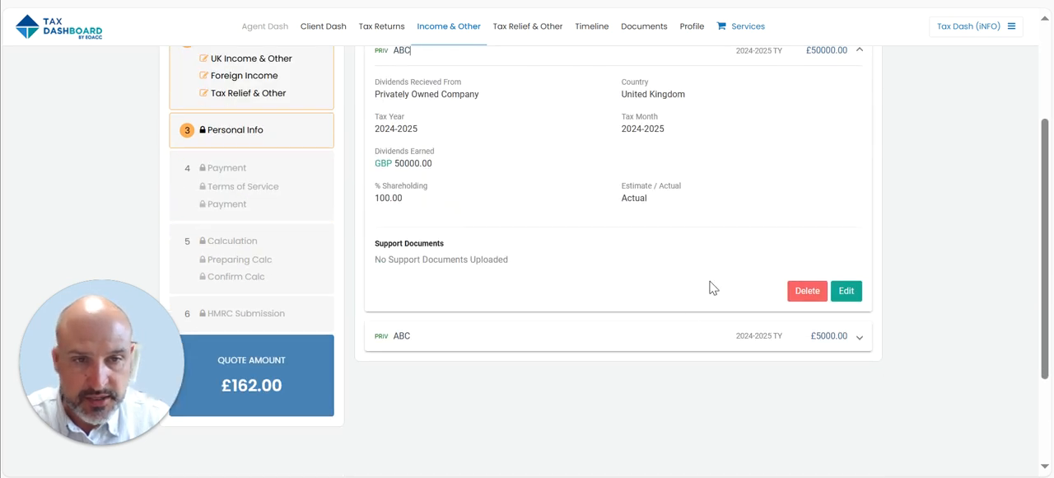
pyautogui.click(846, 292)
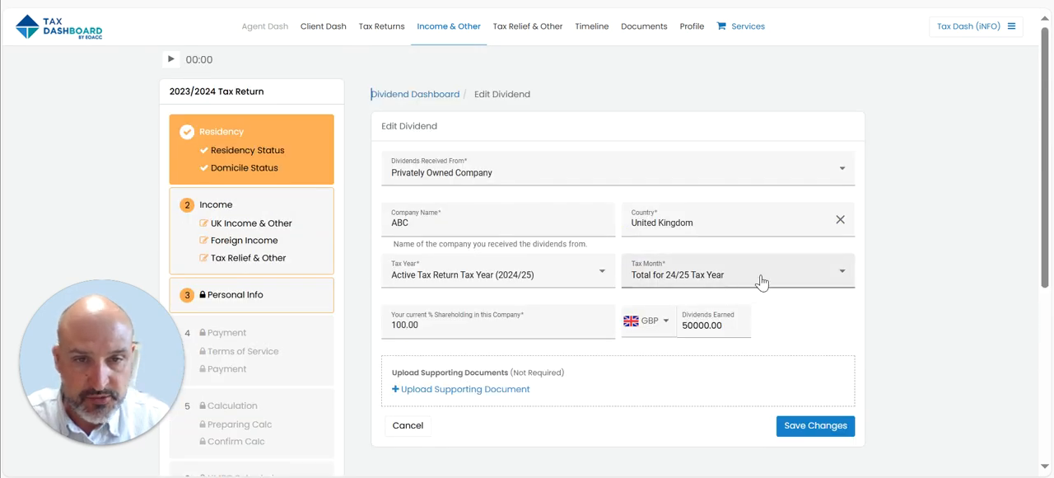
pyautogui.click(761, 281)
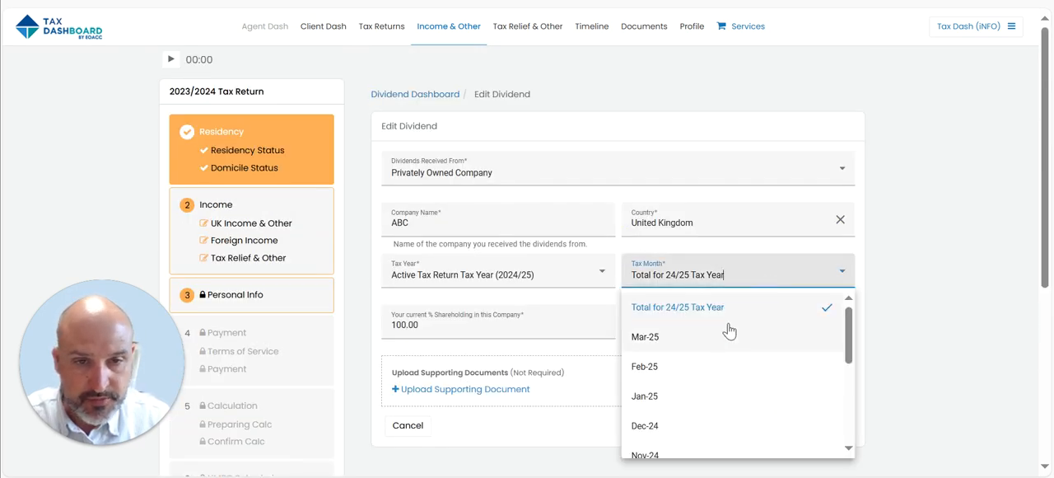
pyautogui.click(527, 274)
pyautogui.click(554, 284)
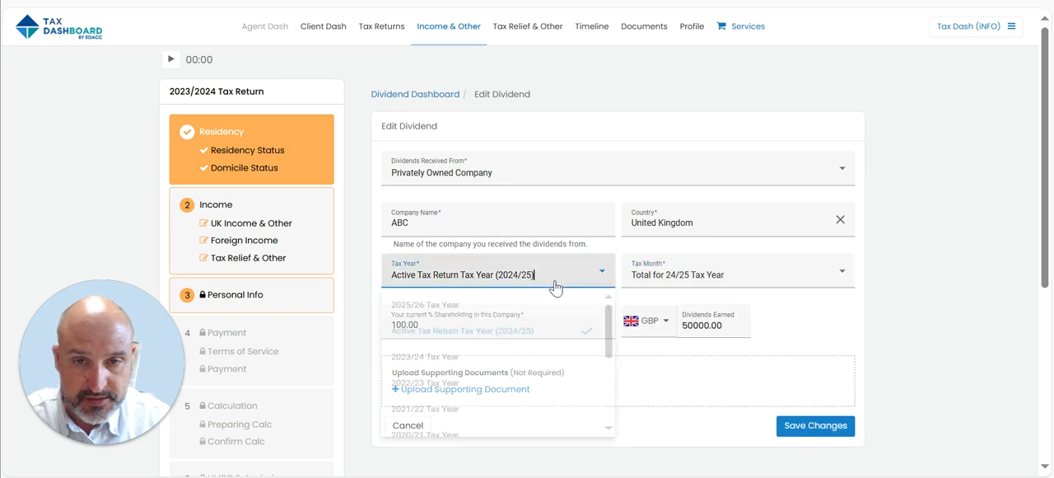
pyautogui.click(491, 367)
pyautogui.click(805, 442)
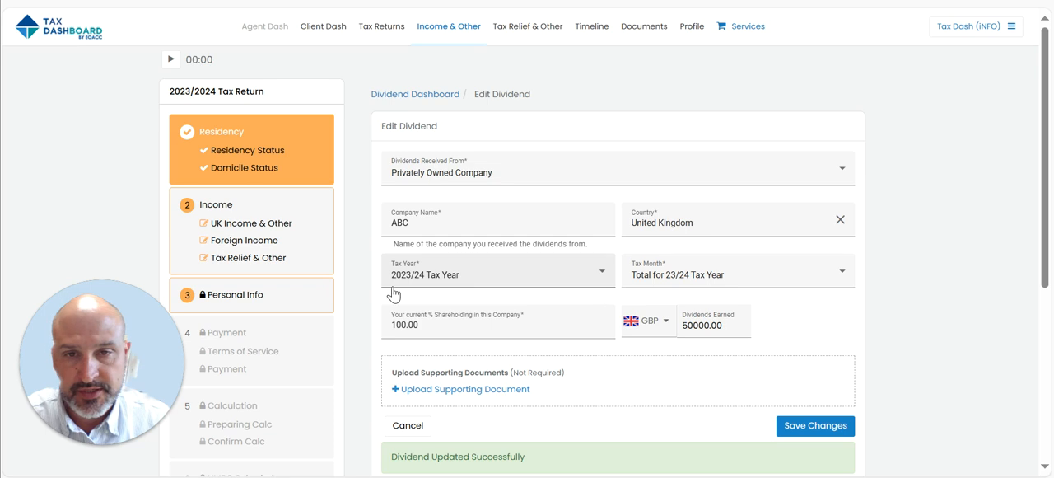
# - Return to the UK income sections and mark UK Dividend Income as complete
pyautogui.click(295, 211)
pyautogui.scroll(-2, 593, 328)
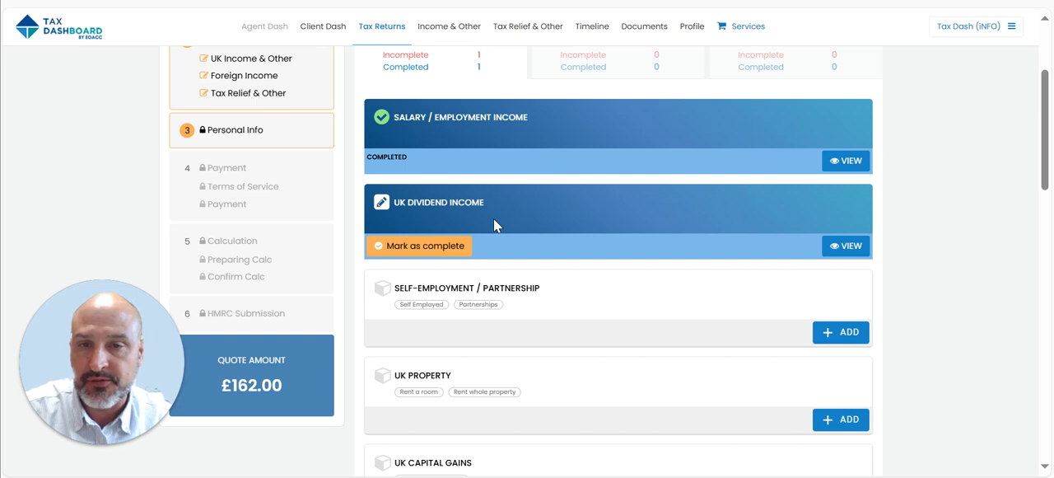
pyautogui.scroll(2, 493, 218)
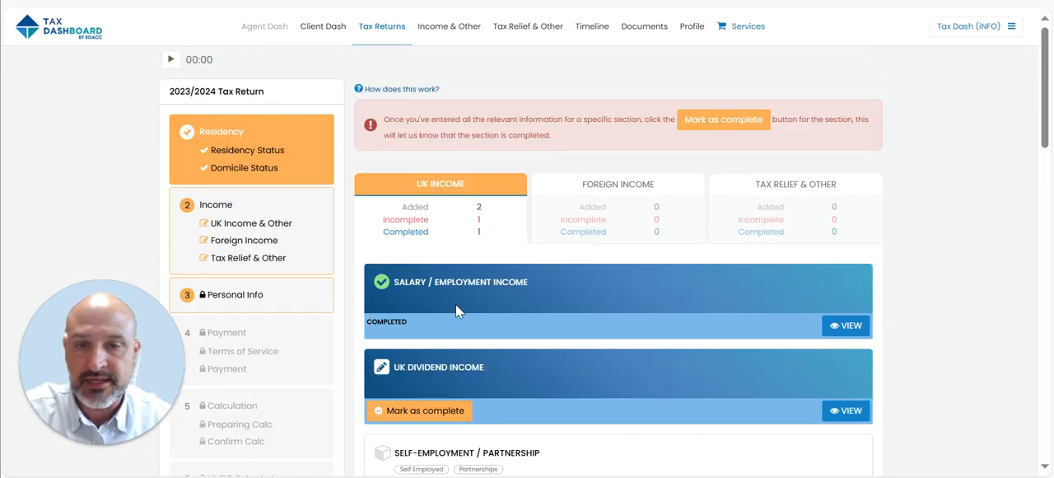
pyautogui.scroll(-1, 457, 310)
pyautogui.click(422, 330)
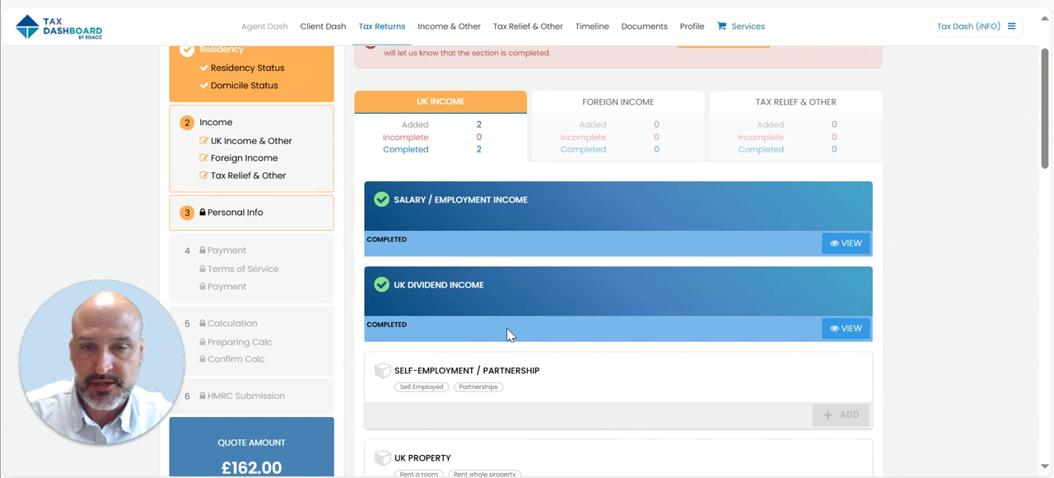
# - Review the remaining UK income categories, the Foreign Income and Tax Relief & Other sections, and return to UK Income
pyautogui.scroll(-2, 549, 310)
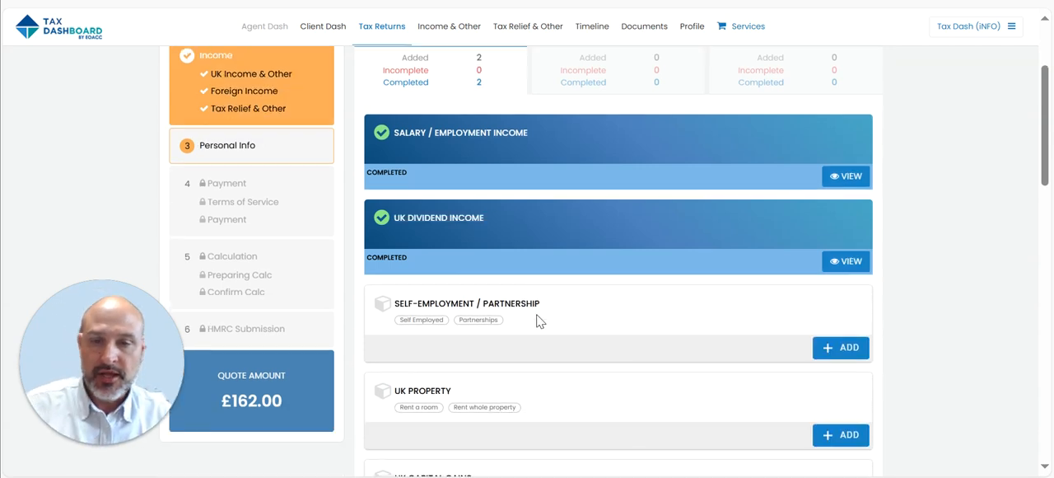
pyautogui.scroll(-5, 556, 311)
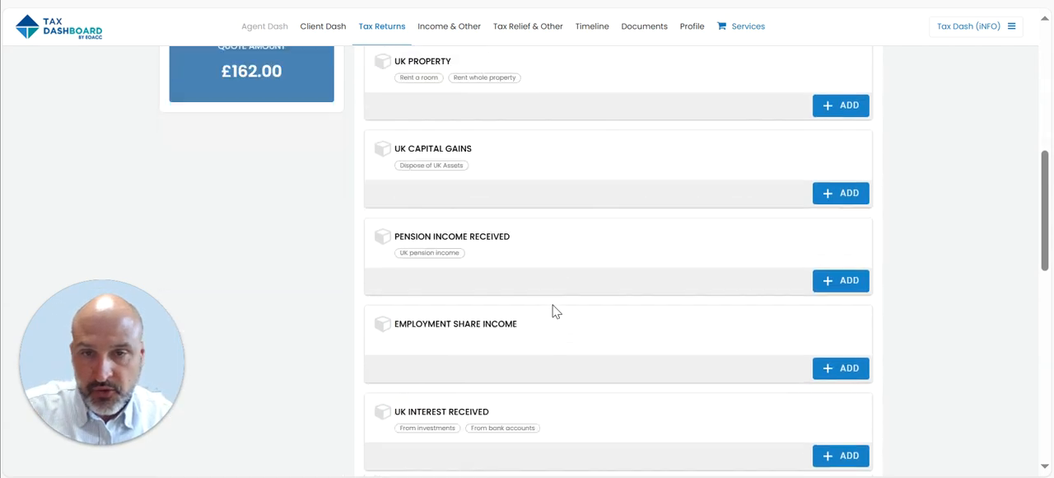
pyautogui.scroll(4, 556, 310)
pyautogui.scroll(4, 555, 310)
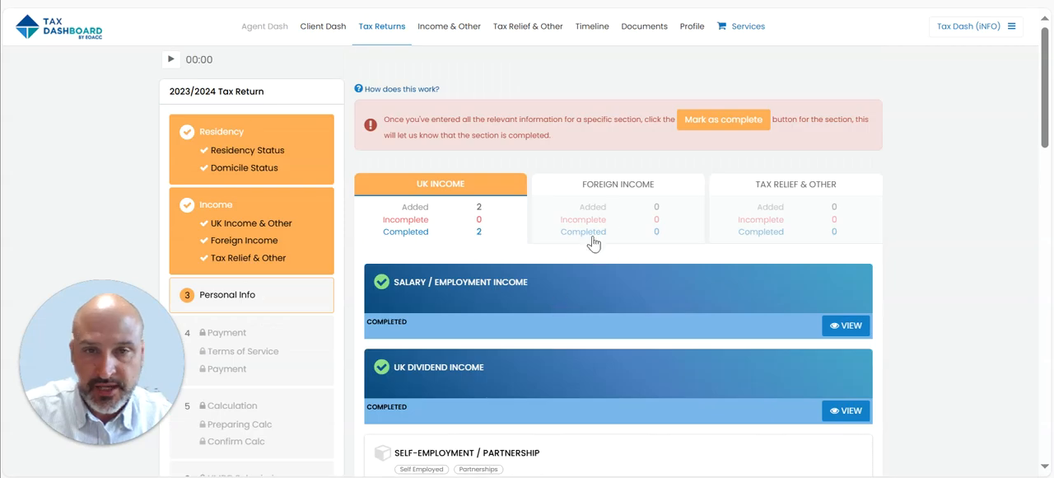
pyautogui.click(616, 184)
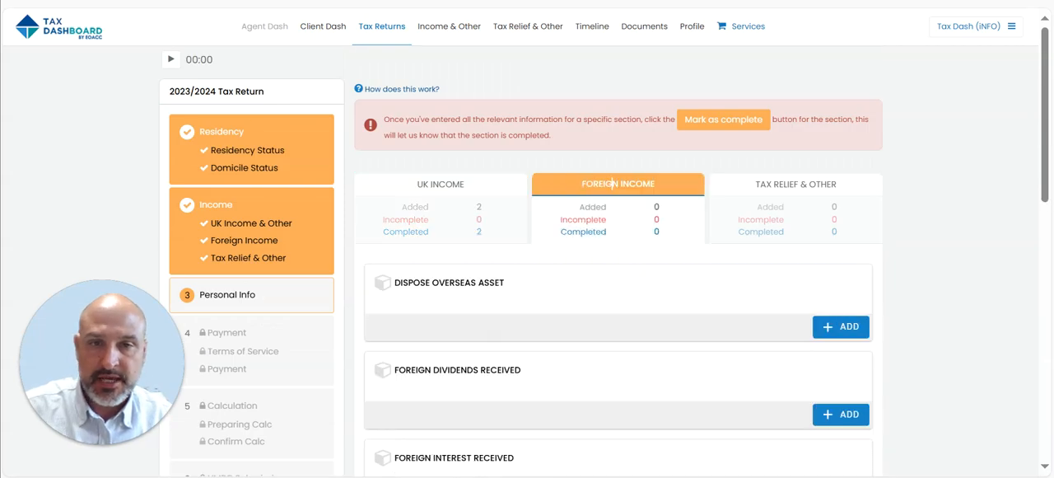
pyautogui.click(796, 186)
pyautogui.click(436, 201)
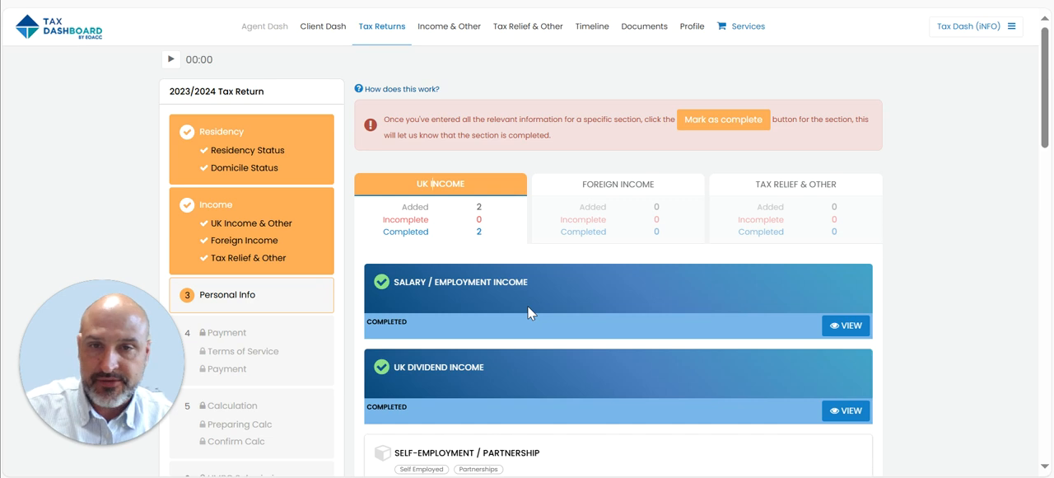
# - Open the Personal Info section of the tax return and review the taxpayer's details
pyautogui.scroll(-1, 527, 312)
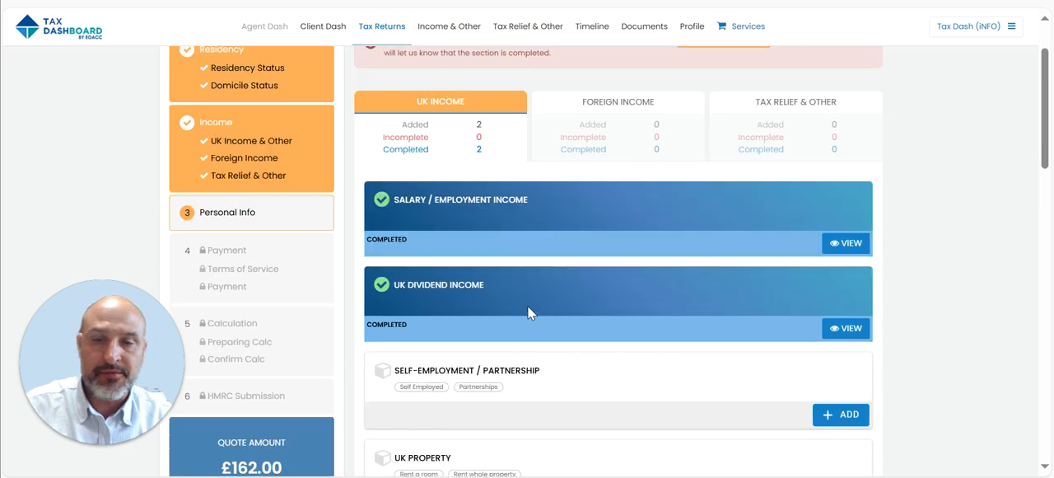
pyautogui.click(274, 218)
pyautogui.scroll(-1, 458, 310)
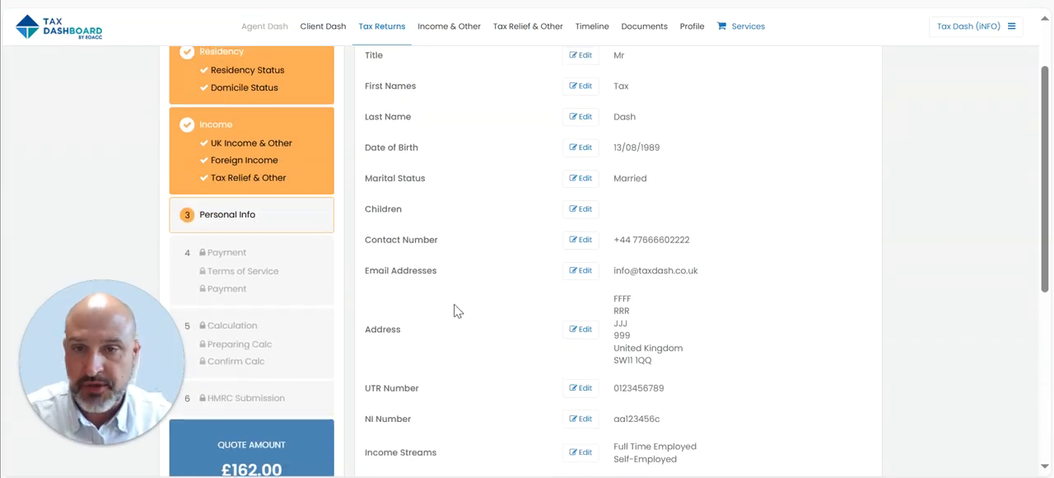
pyautogui.scroll(-3, 505, 188)
pyautogui.scroll(2, 447, 232)
# - View the Terms of Service stage, then go back to the UK income overview and look over the tax return stages
pyautogui.click(294, 188)
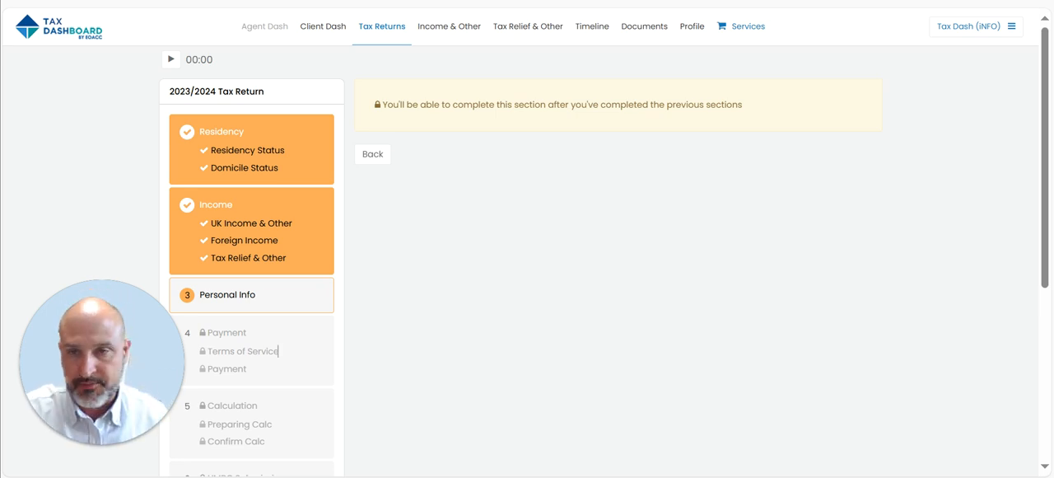
pyautogui.click(295, 209)
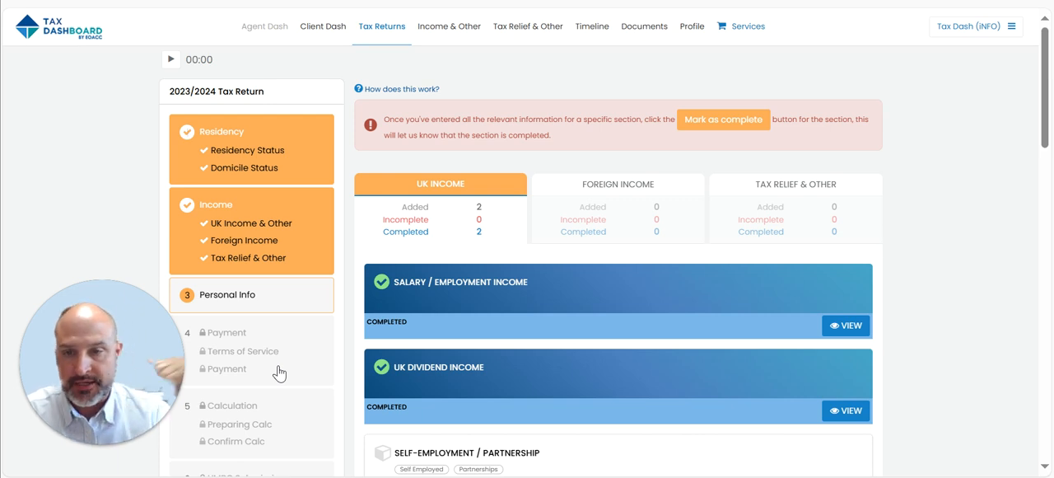
pyautogui.scroll(-2, 317, 333)
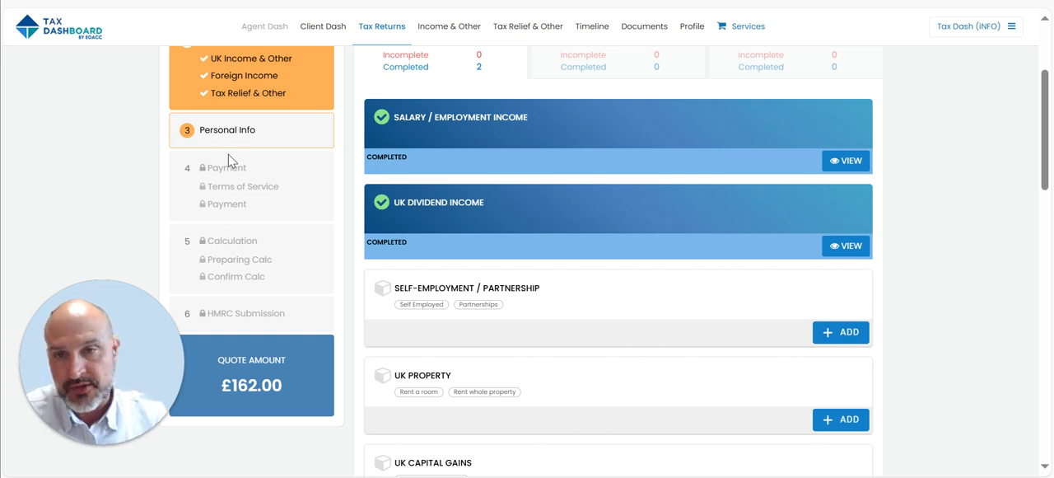
pyautogui.scroll(1, 258, 276)
pyautogui.scroll(1, 260, 238)
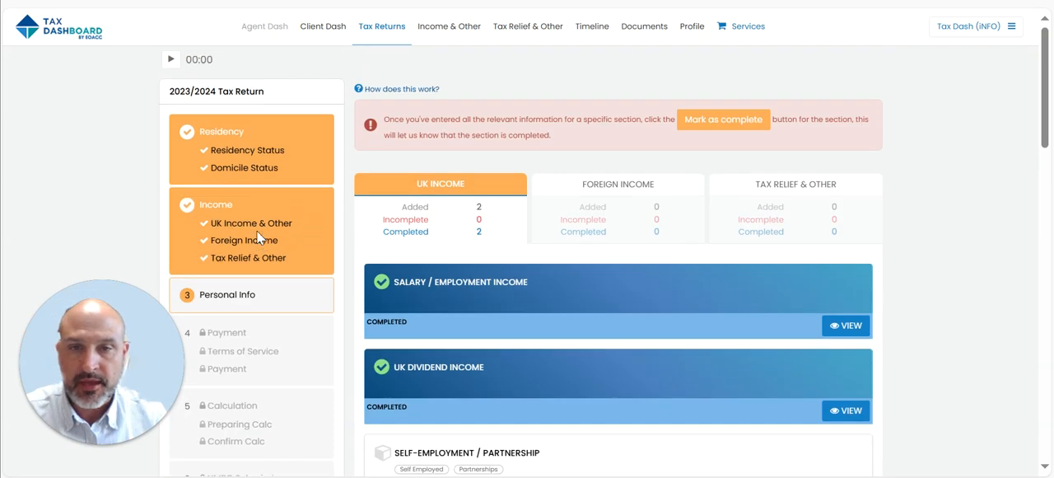